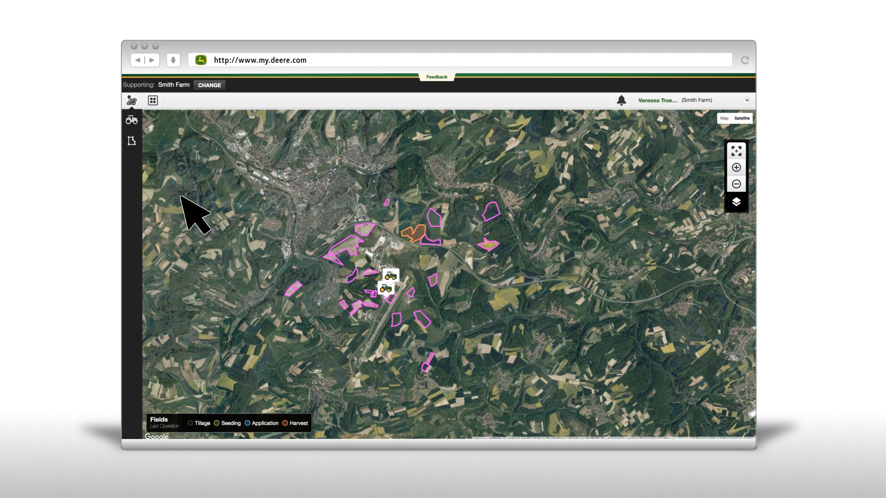
Open Product Manager from the organization's tools
left_click(153, 100)
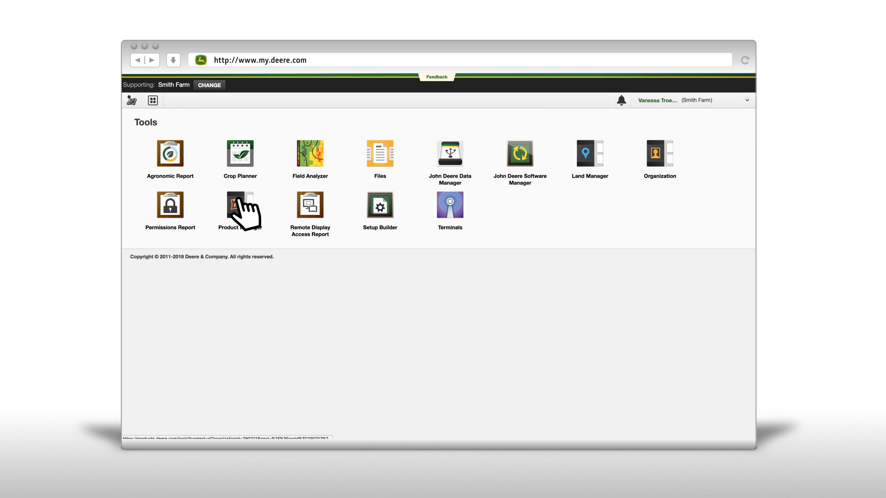
left_click(238, 203)
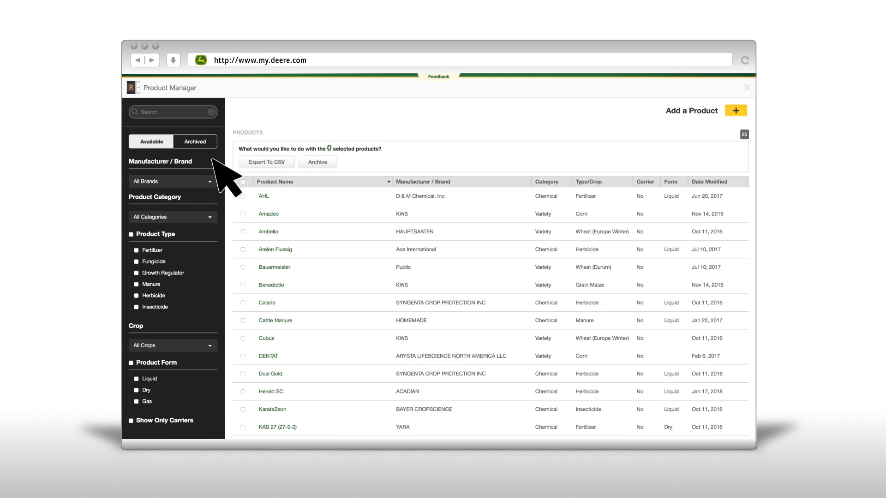
Filter the available products by the ACADIAN brand and archive Herold SC
left_click(210, 181)
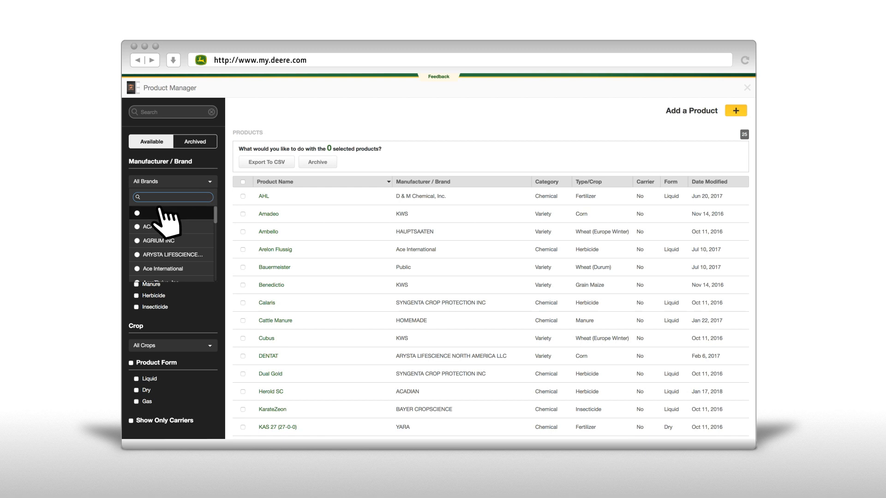
left_click(138, 226)
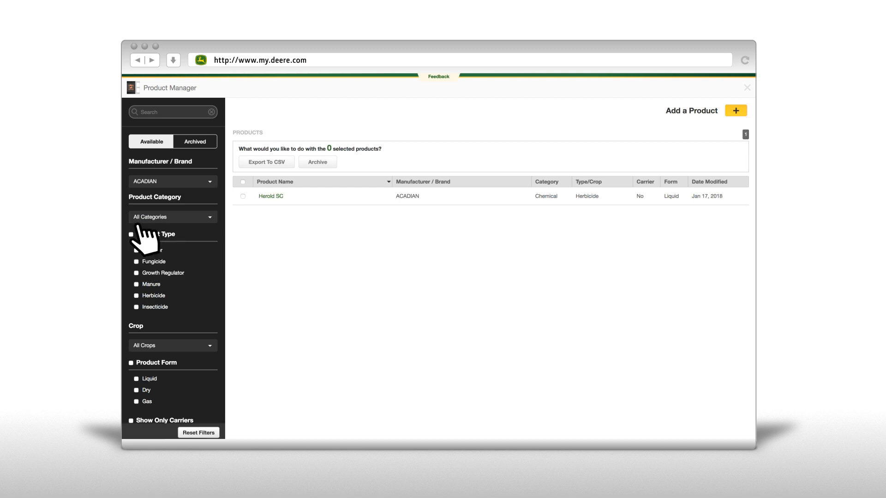
left_click(242, 196)
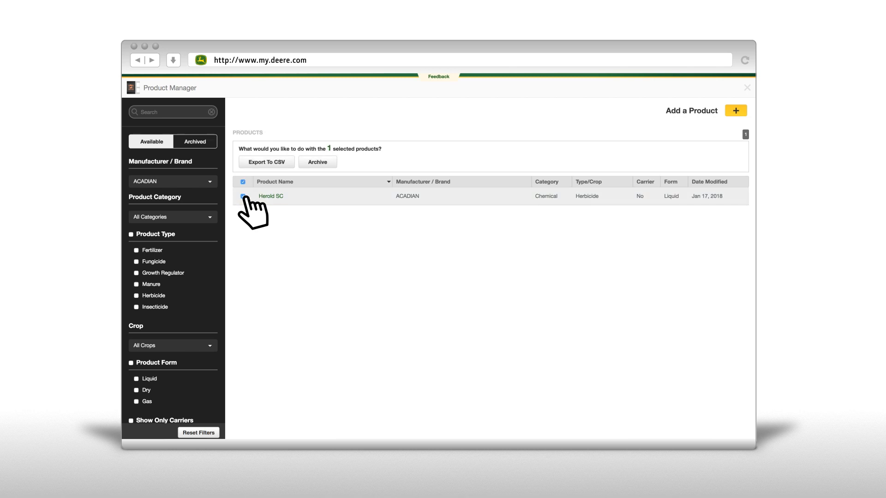
left_click(315, 161)
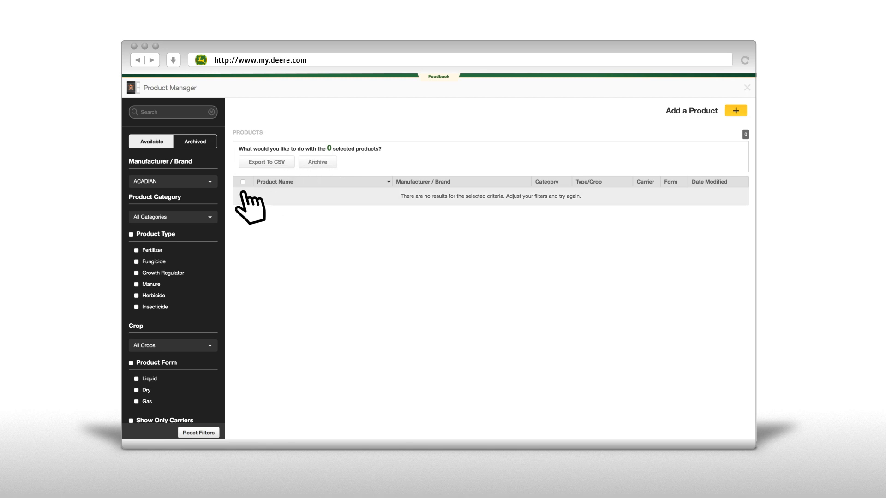
Make the archived Herold SC available again and clear the ACADIAN brand filter from the available products
left_click(200, 141)
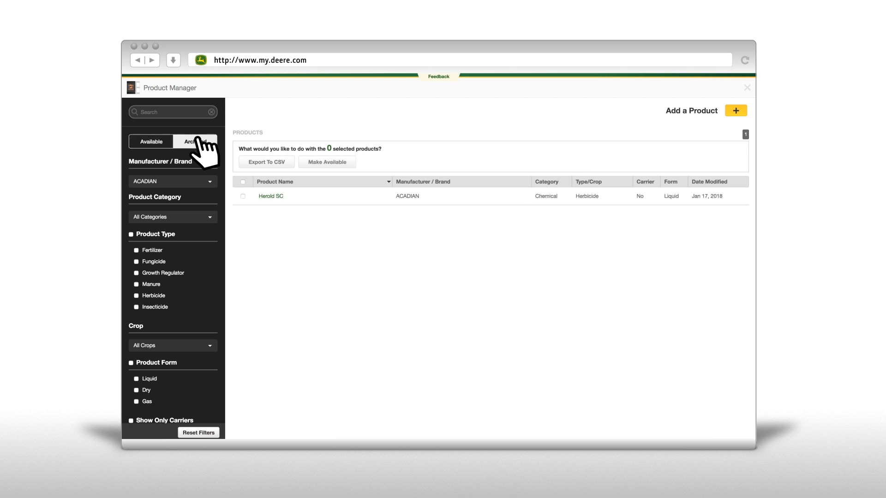
left_click(243, 196)
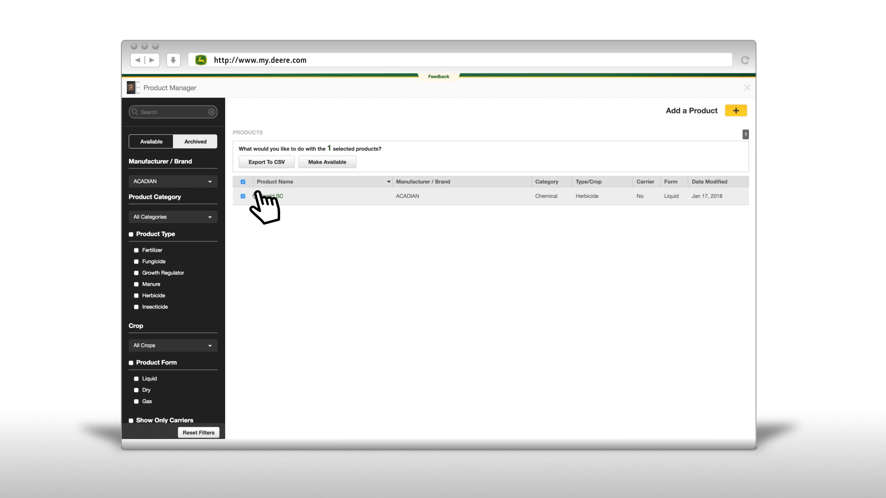
left_click(327, 161)
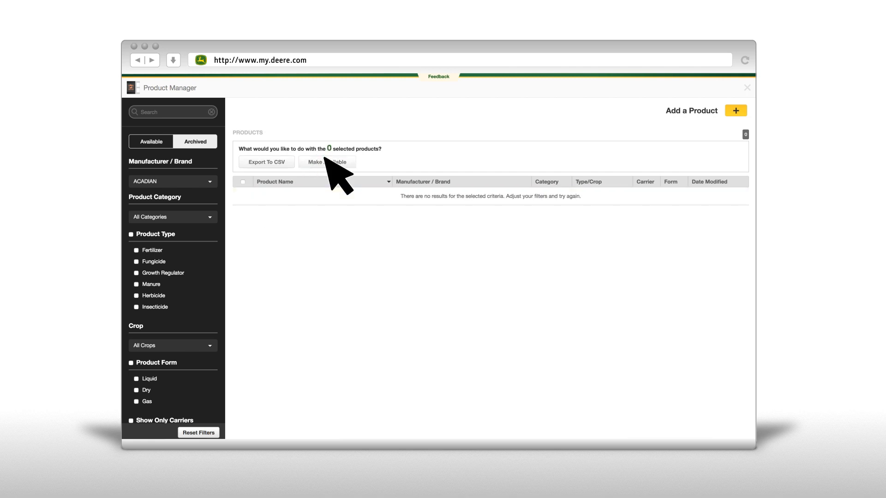
left_click(146, 136)
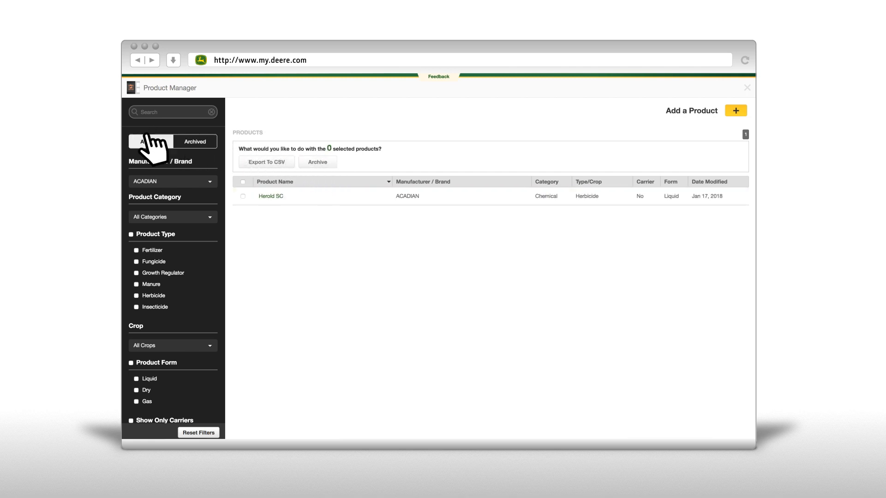
left_click(209, 181)
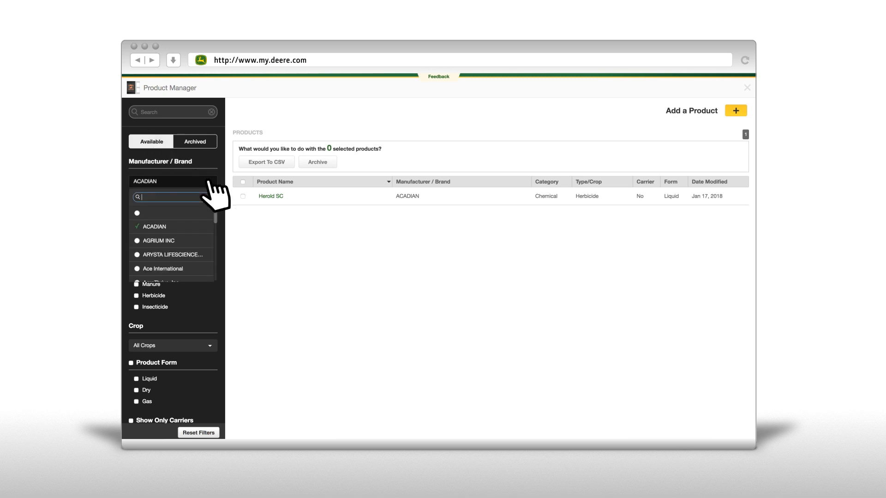
left_click(138, 223)
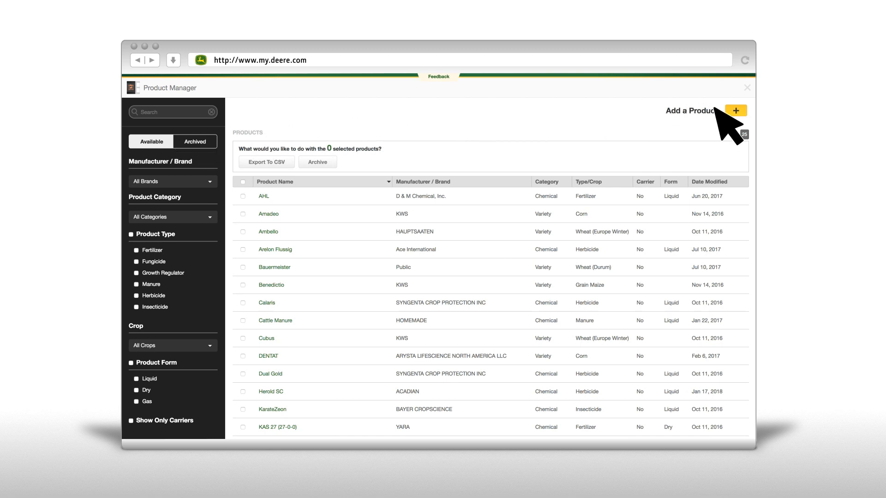
Start adding a product and search the catalogue for "Aviator"
left_click(735, 112)
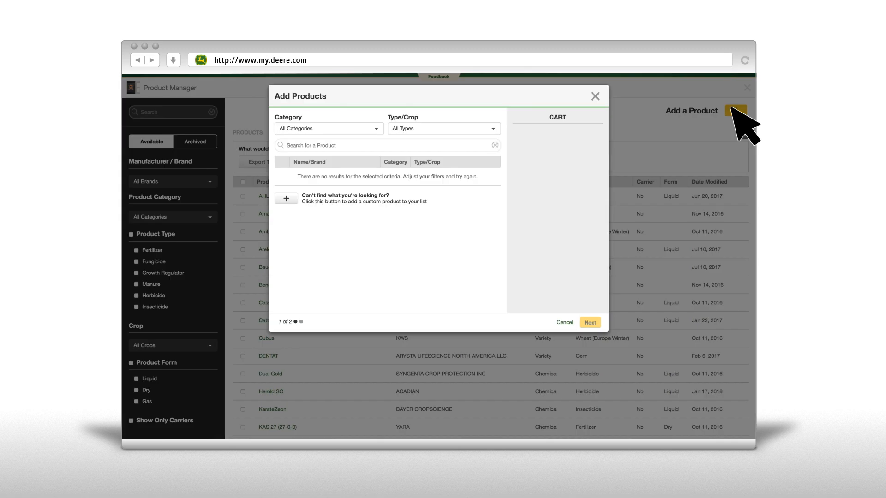
left_click(436, 146)
type("A")
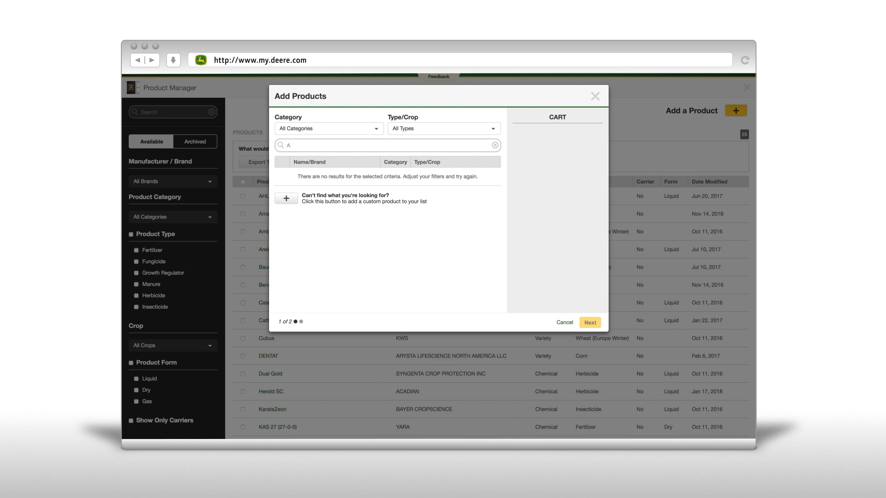
type("viator")
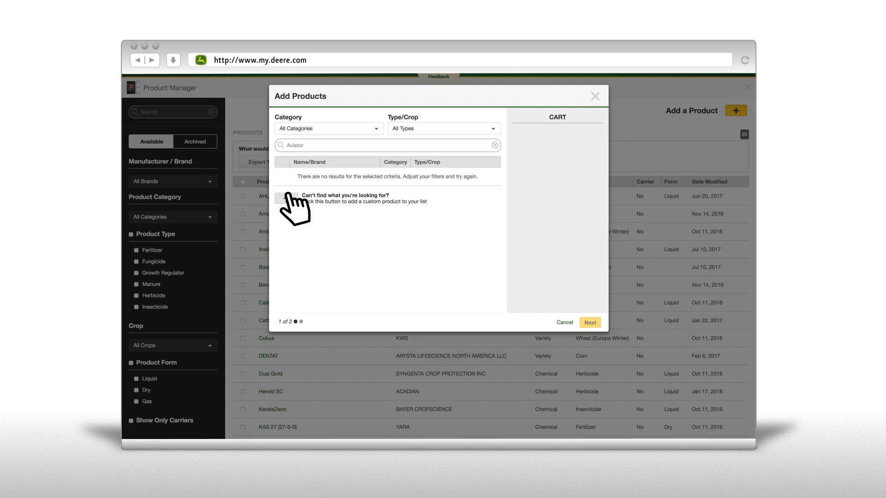
Start a custom product named "Aviator Xpro" with BAYER CROPSCIENCE as its manufacturer
left_click(289, 196)
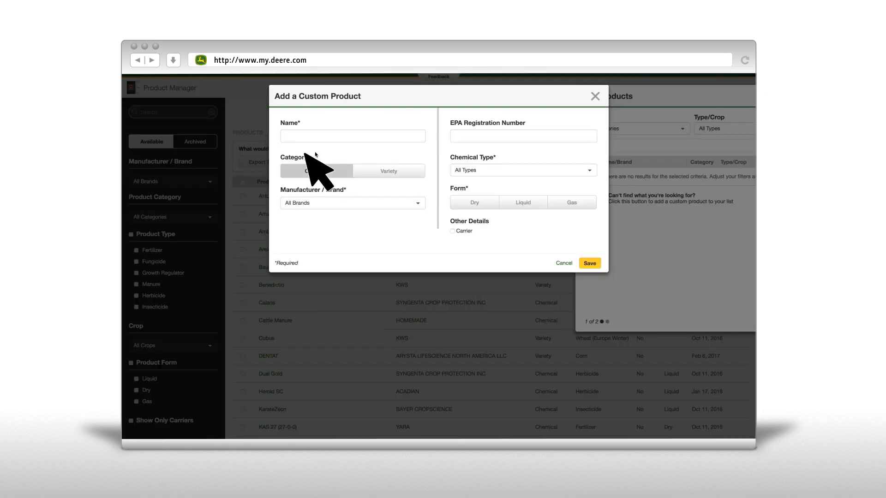
left_click(325, 138)
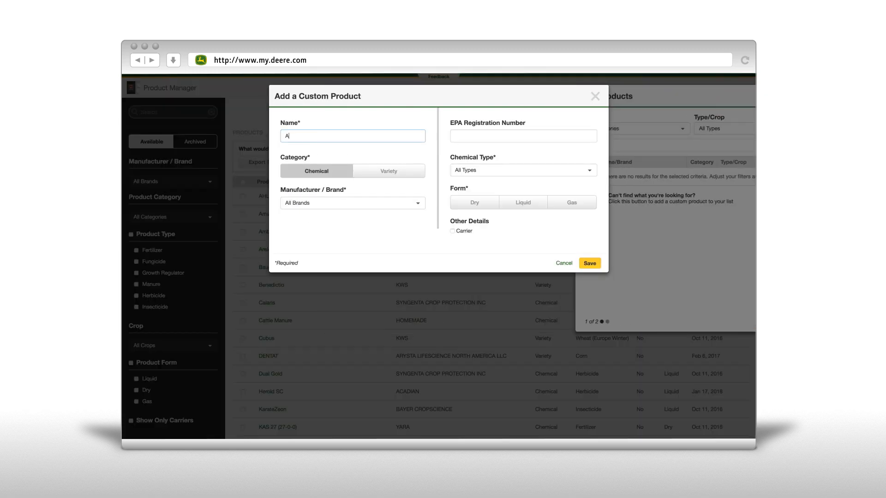
type("Aviator Xpro")
left_click(362, 199)
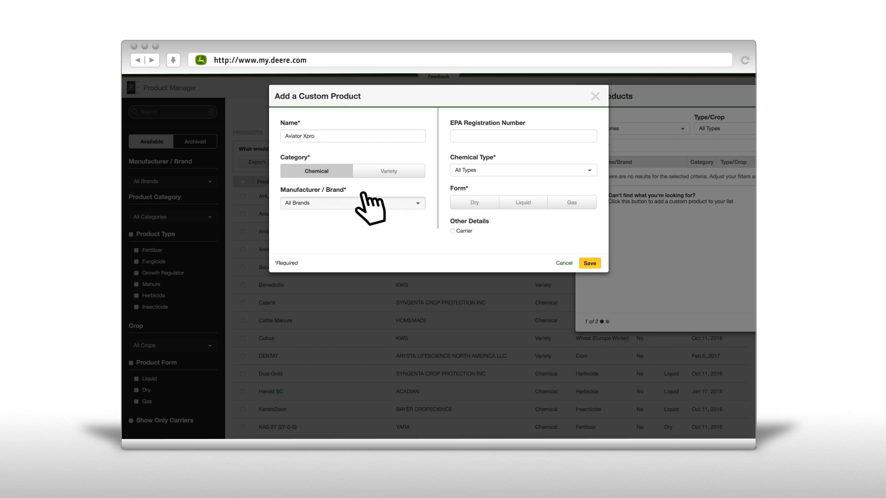
left_click(362, 199)
type("ba")
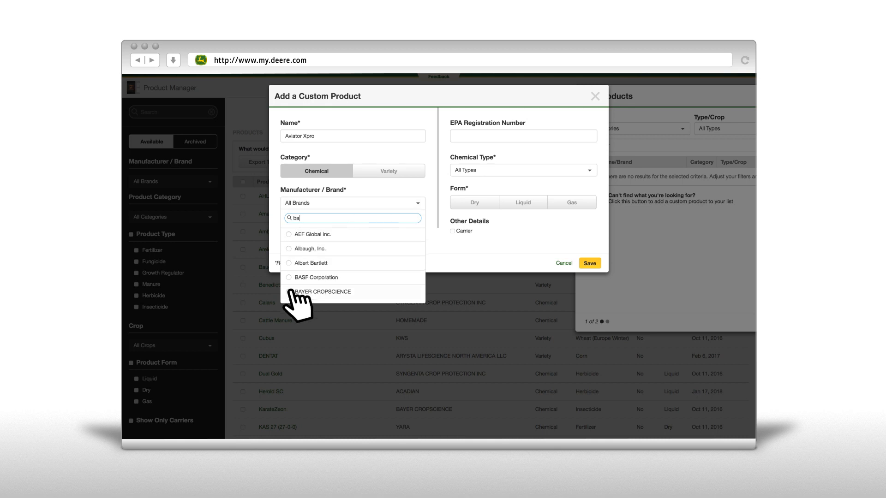
left_click(291, 291)
Set the custom product's chemical type to Fungicide and form to Liquid, and save it to the product list
left_click(501, 170)
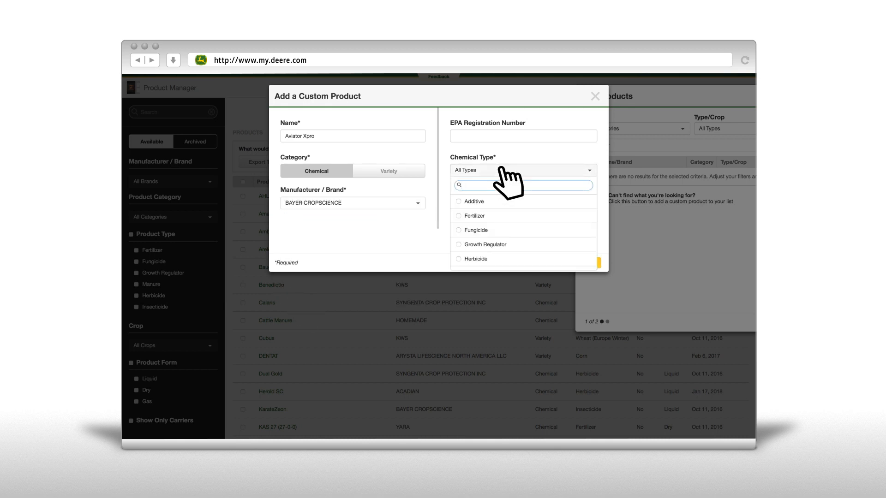
left_click(478, 230)
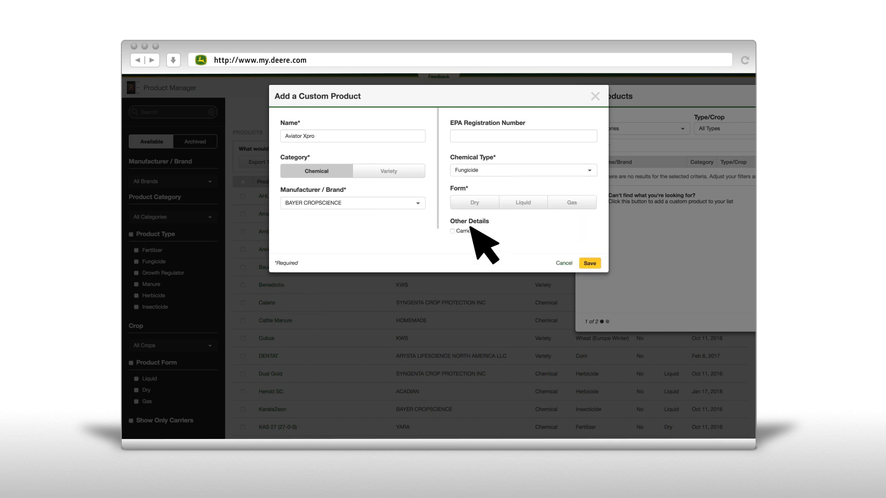
left_click(522, 202)
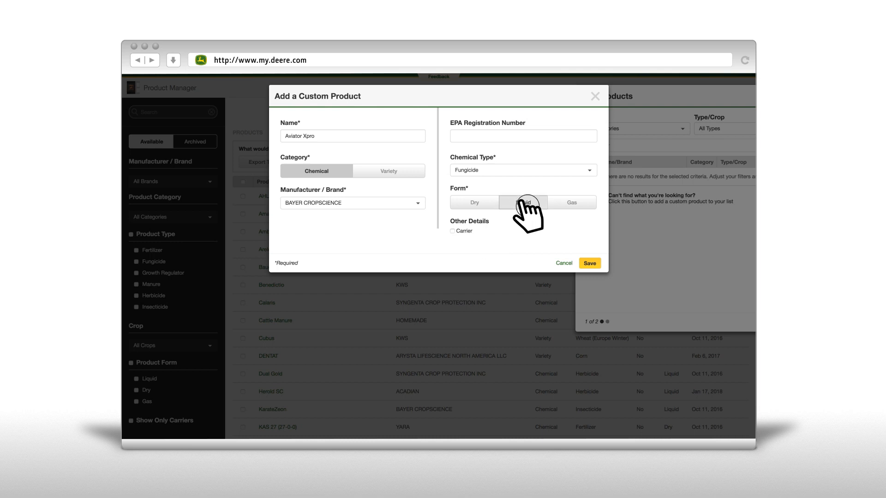
left_click(589, 262)
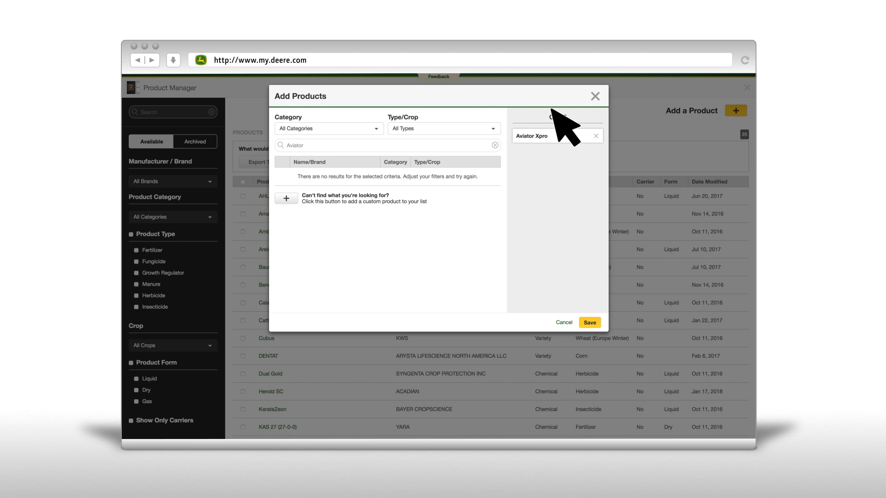
left_click(590, 322)
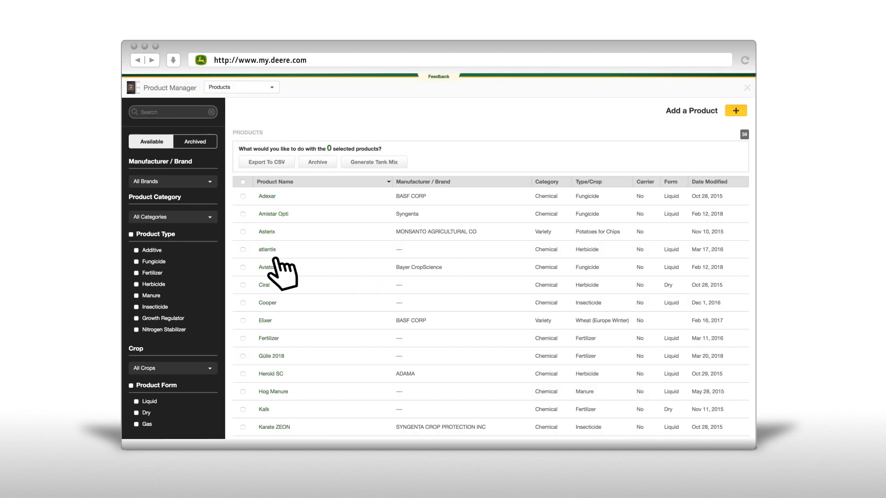
Switch to Tank Mixes and start a new tank mix with an overall solution rate of 200 l/ha
left_click(261, 88)
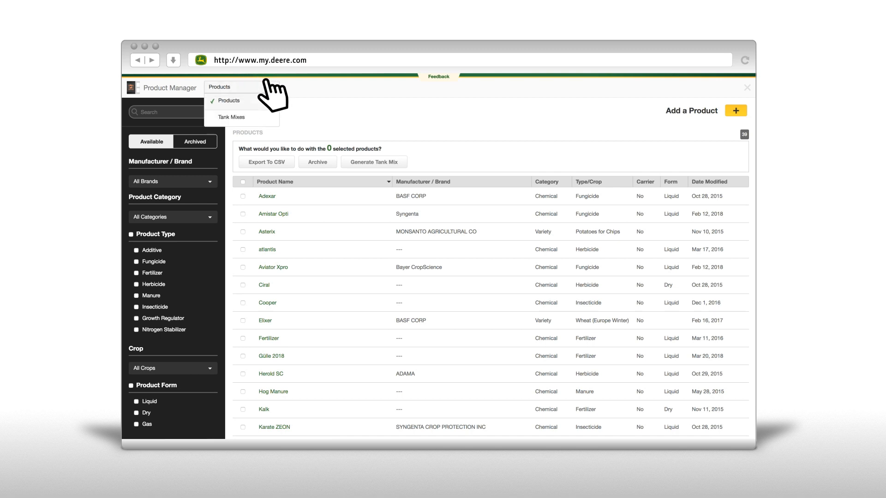
left_click(235, 116)
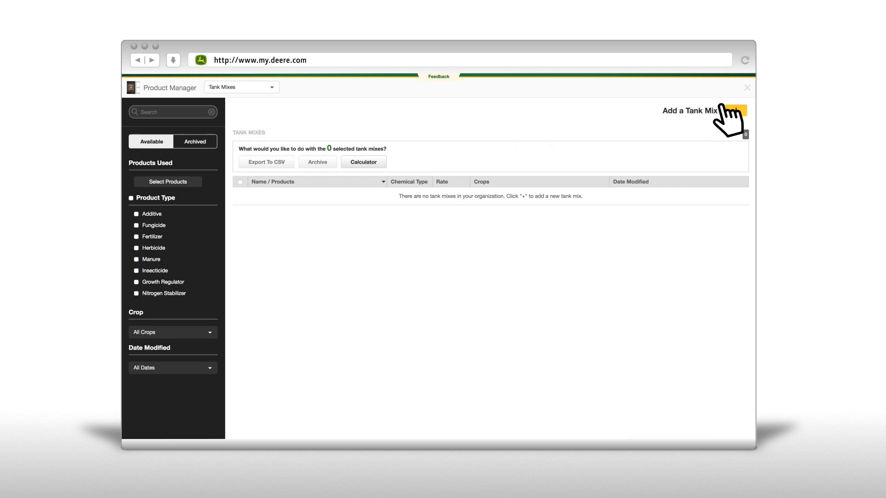
left_click(736, 110)
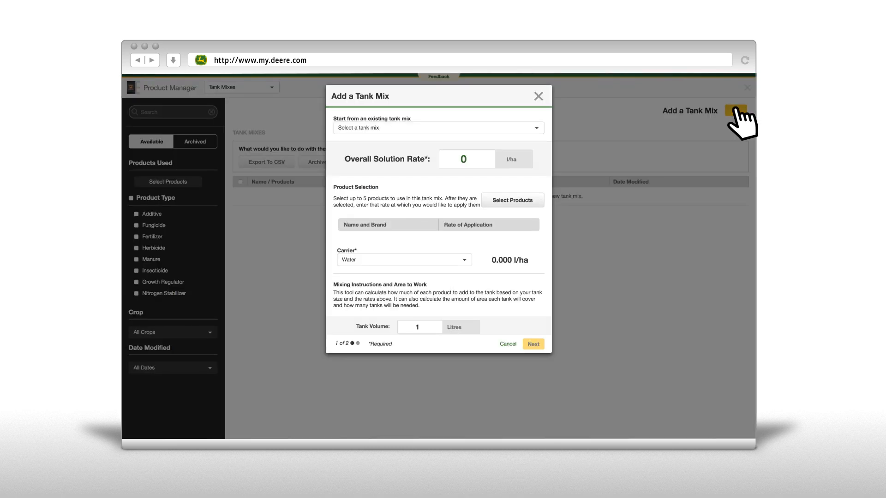
left_click(458, 159)
type("200")
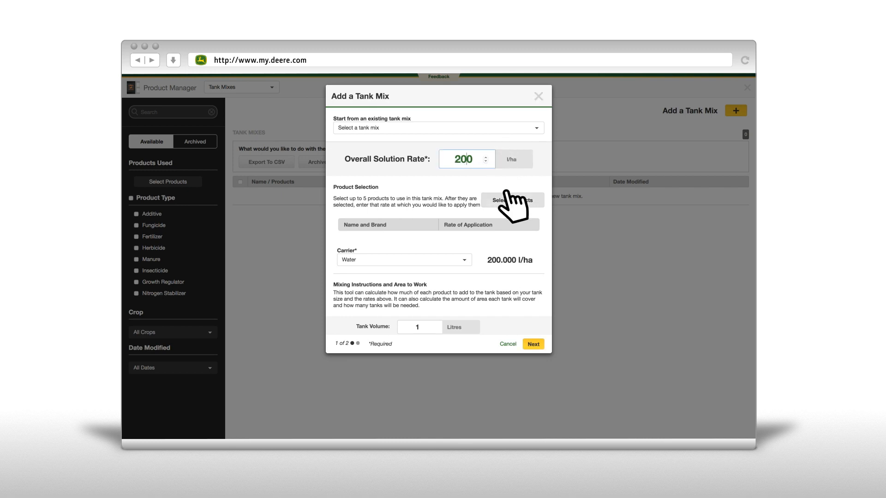
Find Amistar Opti by searching for "amis" and add it to the tank mix's product cart
left_click(508, 196)
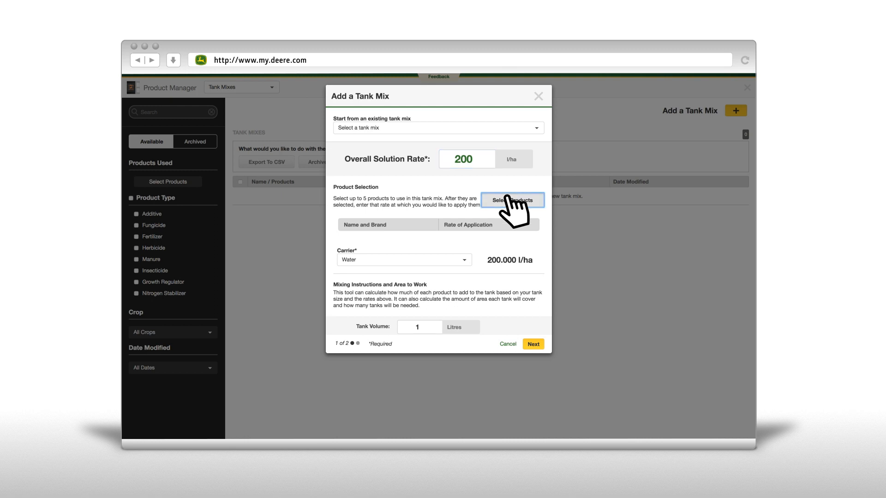
left_click(403, 145)
type("ami")
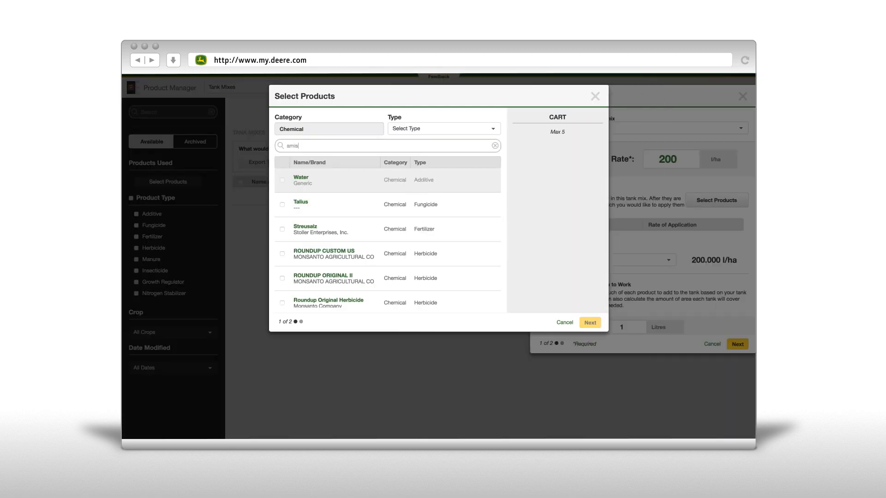
type("s")
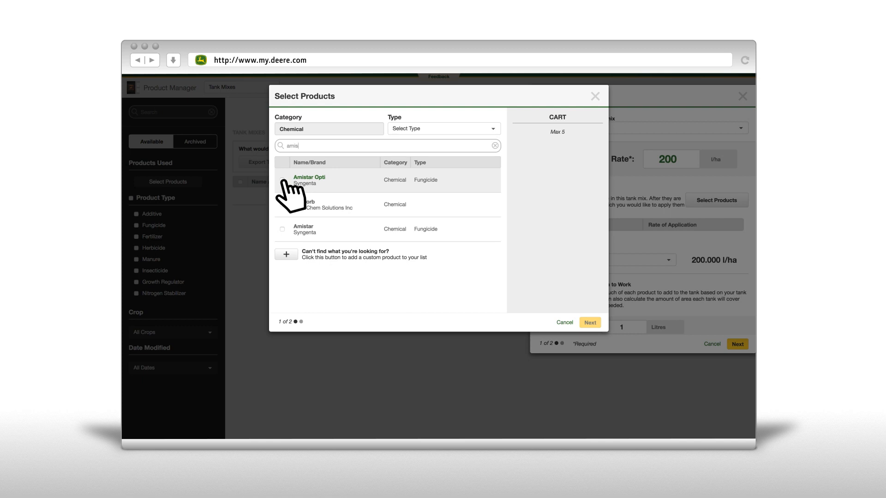
left_click(282, 180)
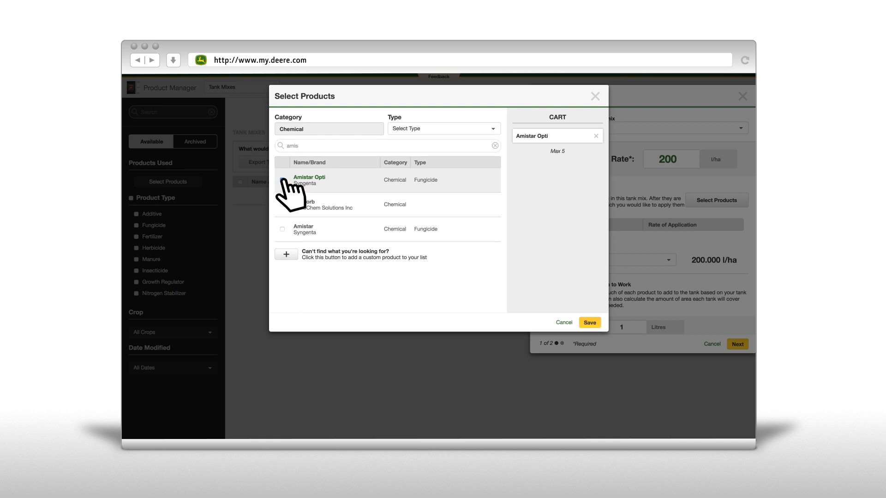
Replace the product search with "avia" and add Aviator Xpro to the cart
left_click(495, 146)
left_click(467, 146)
type("avia")
left_click(282, 180)
Replace the product search with "karate" and add Karate ZEON to the cart
left_click(495, 146)
left_click(438, 146)
type("karate")
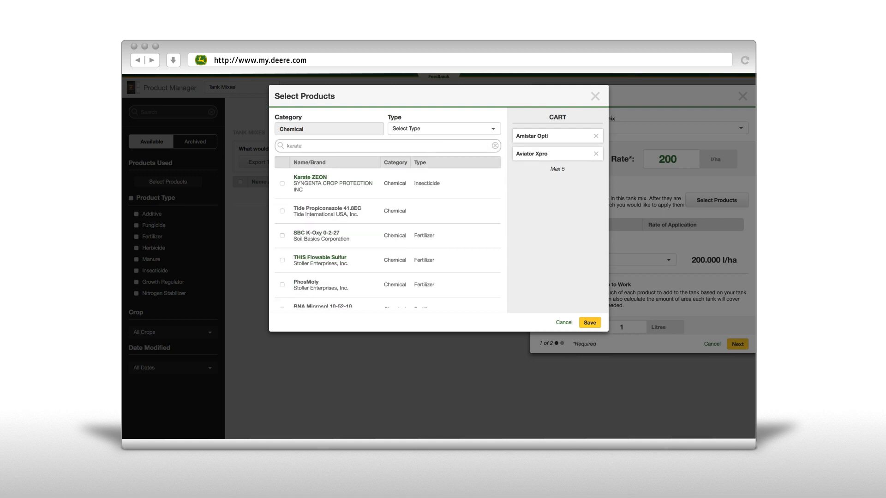
left_click(282, 183)
Replace the product search with "taliu", add Talius to the cart and save the product selection
left_click(495, 145)
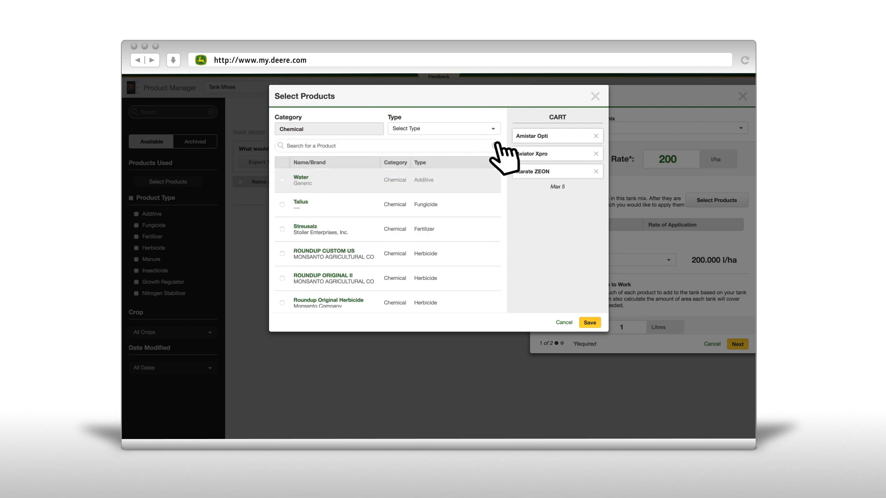
type("taliu")
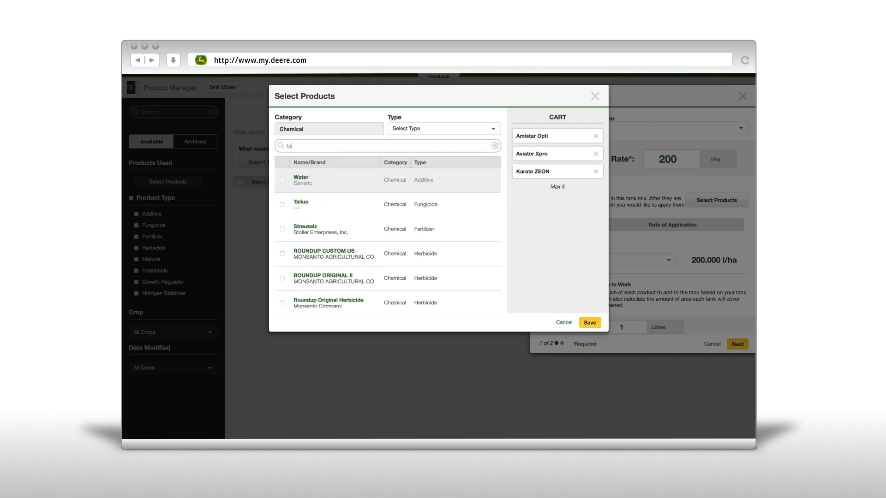
left_click(282, 180)
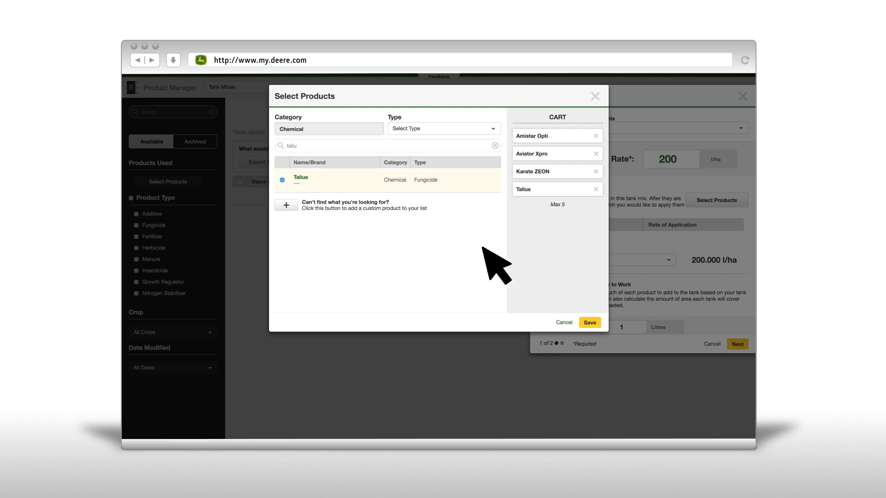
left_click(592, 322)
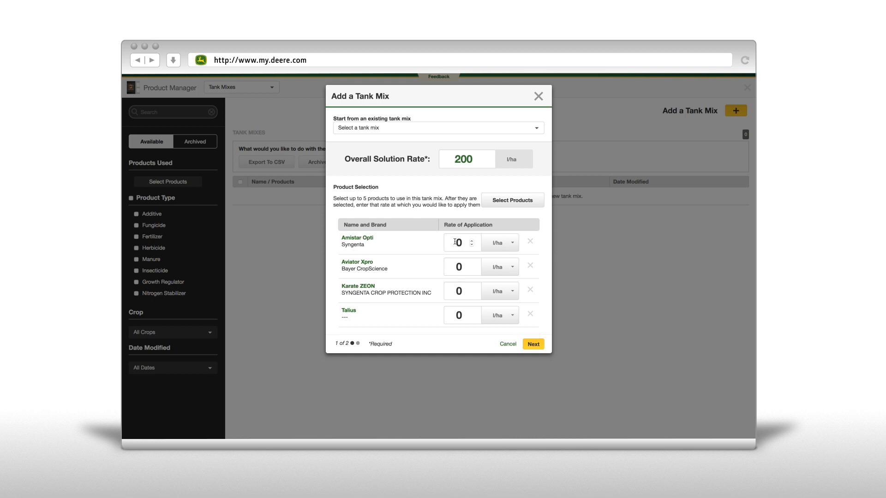
Set the application rates of Amistar Opti to 1.2 l/ha and Aviator Xpro to 2 l/ha
left_click(455, 242)
key("Delete")
type("1.2")
left_click(462, 263)
type("2")
Set the application rates of Karate ZEON to 75 ml/ha and Talius to 0.2 l/ha
left_click(459, 290)
type("75")
left_click(509, 291)
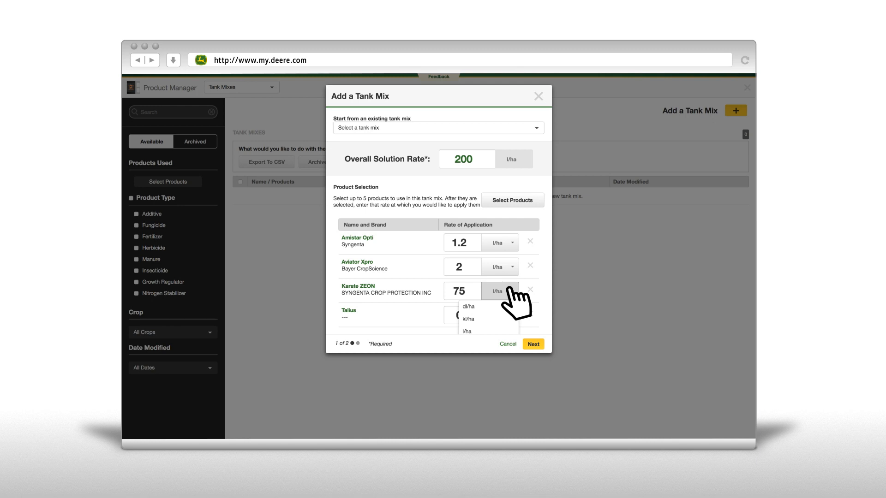
left_click(519, 298)
left_click(462, 271)
type(".2")
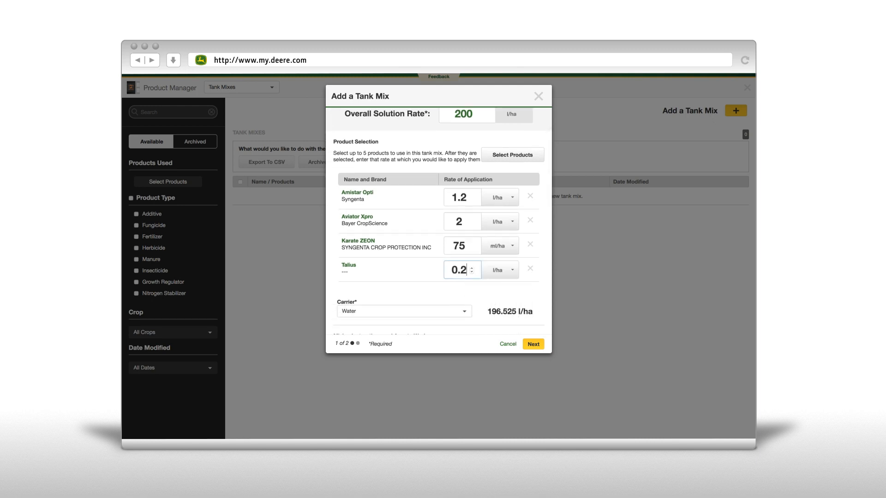
left_click(538, 264)
In the mixing instructions, set the tank volume to 2000 litres and the area to work to 100 hectares
scroll(539, 264, "down", 5)
scroll(539, 265, "down", 2)
left_click(420, 181)
key("BackSpace")
type("2000")
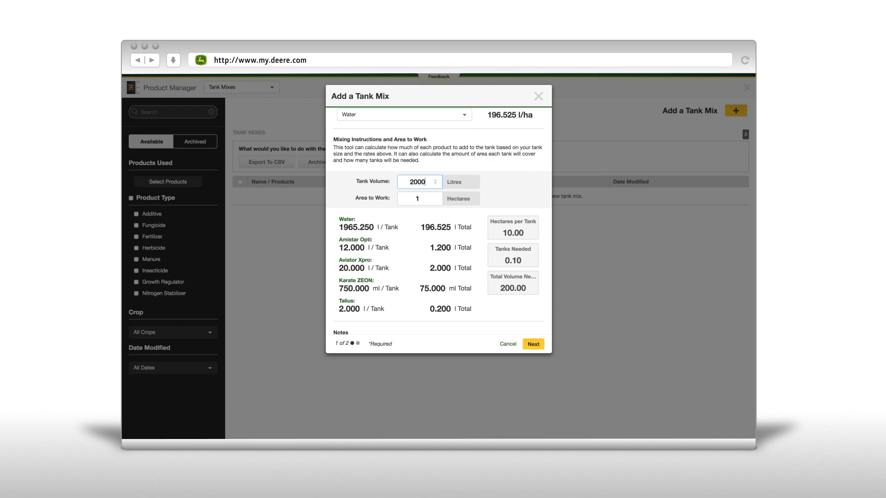
left_click(422, 198)
type("00")
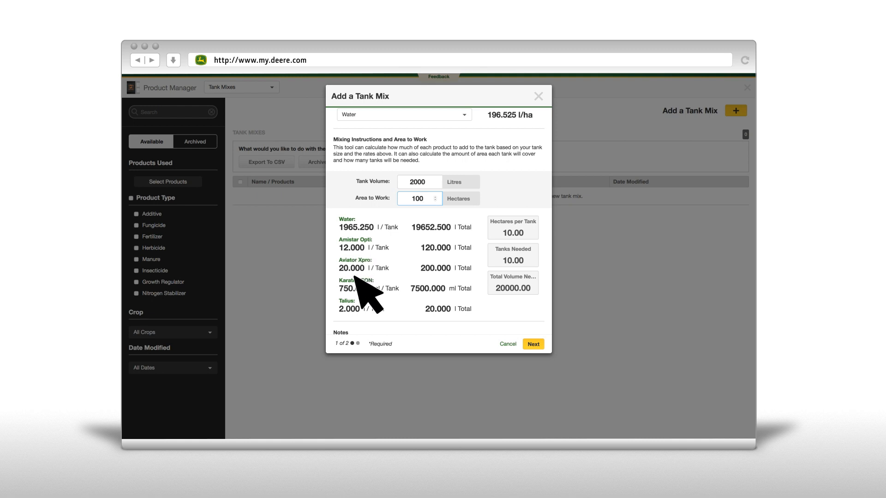
Name the tank mix "Spring Application 1" and save it without choosing target crops
left_click(533, 345)
left_click(420, 136)
type("Spring A")
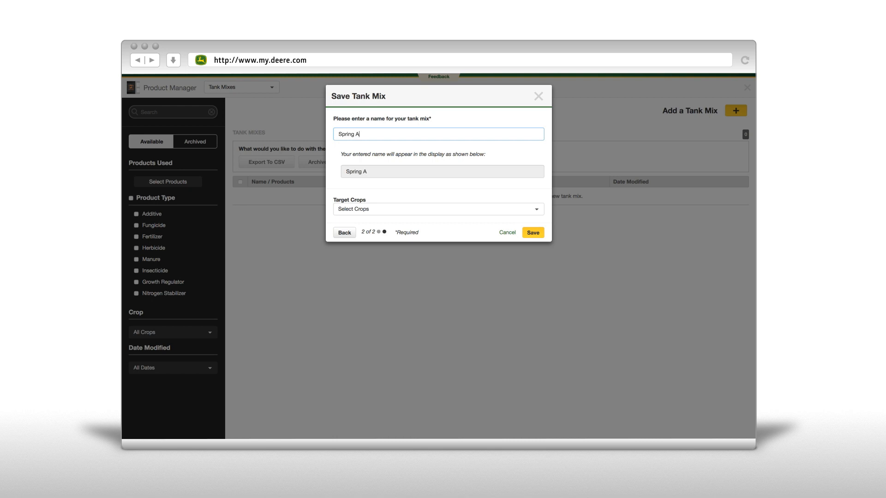
type("pplication 1")
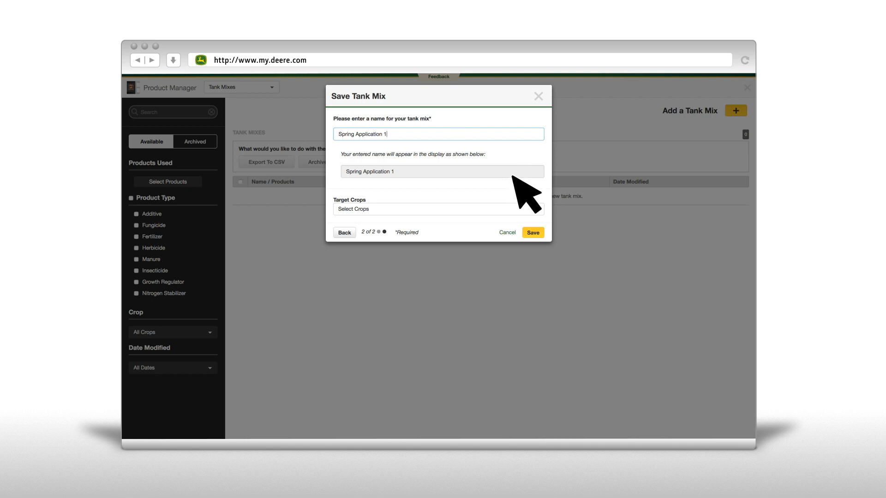
left_click(541, 203)
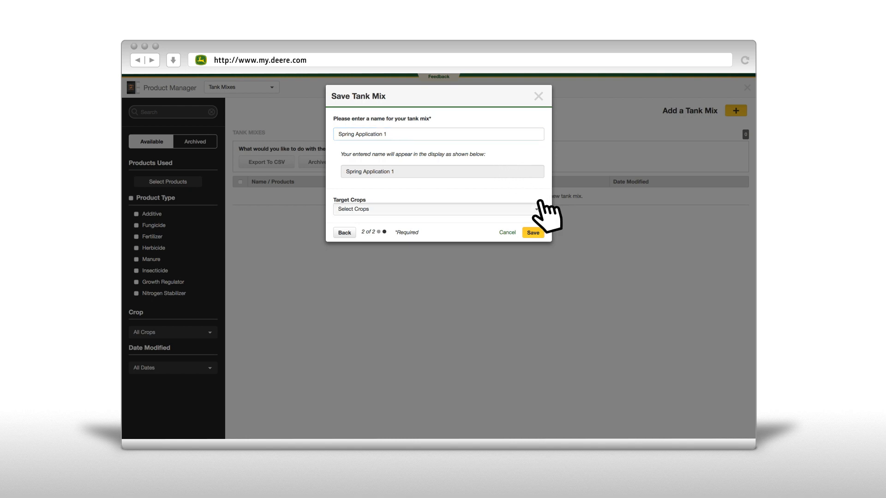
left_click(378, 187)
left_click(531, 233)
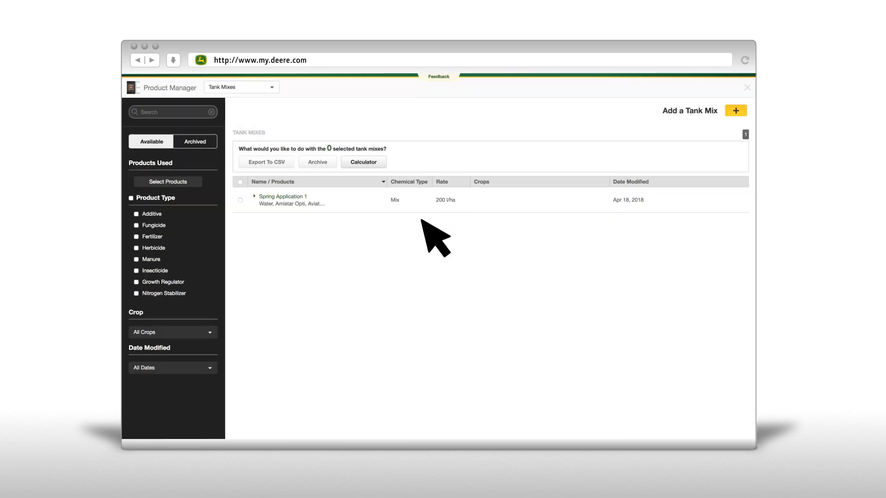
Edit the Spring Application 1 tank mix, setting the Amistar Opti rate to 1.1 l/ha, and save it
left_click(248, 191)
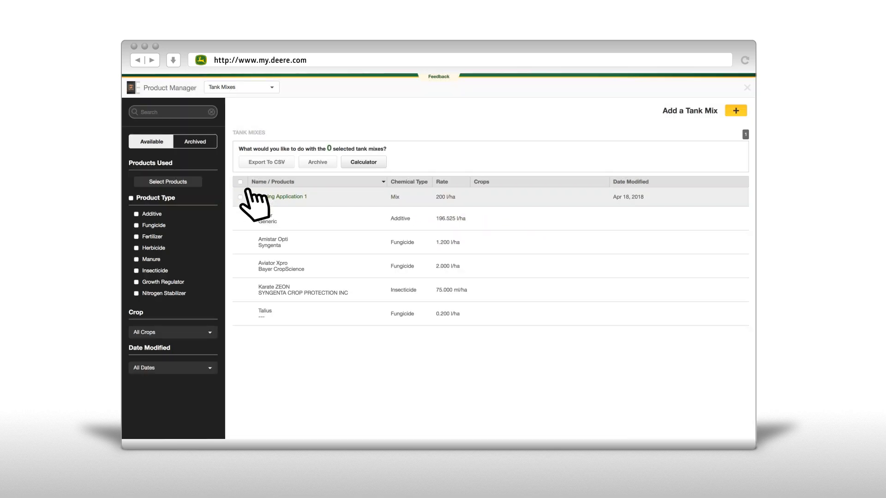
left_click(279, 197)
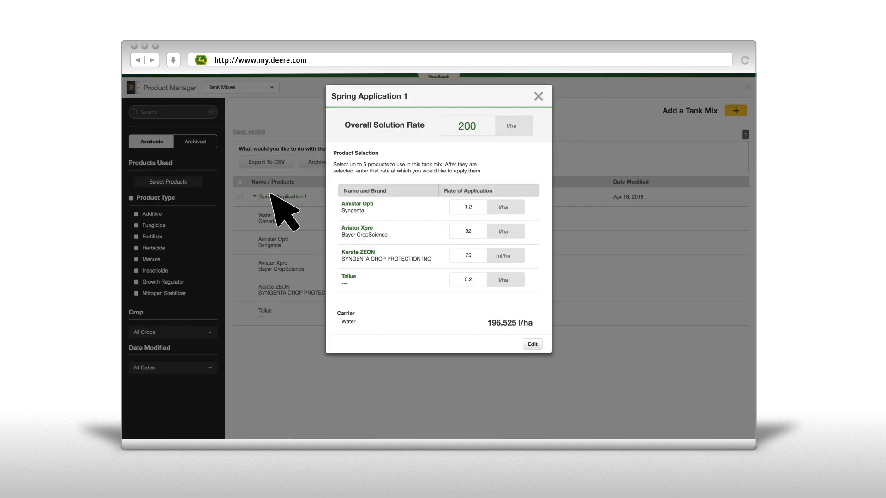
left_click(533, 344)
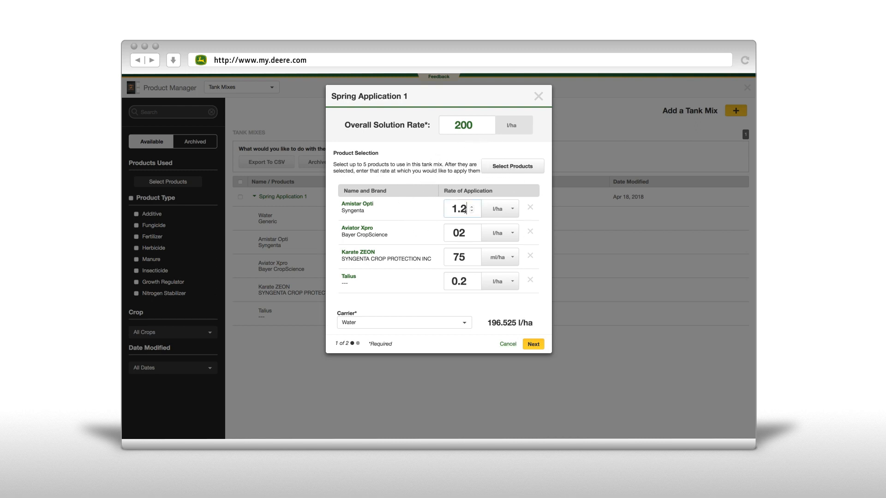
key("BackSpace")
type("1")
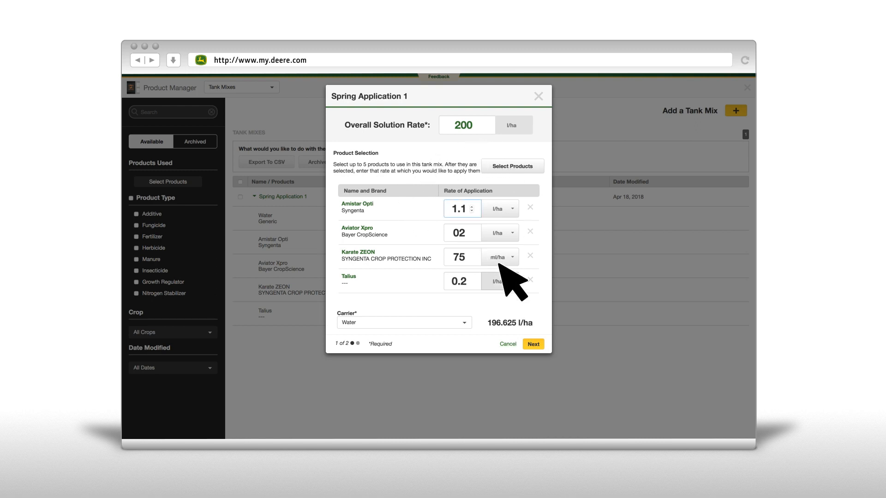
left_click(534, 344)
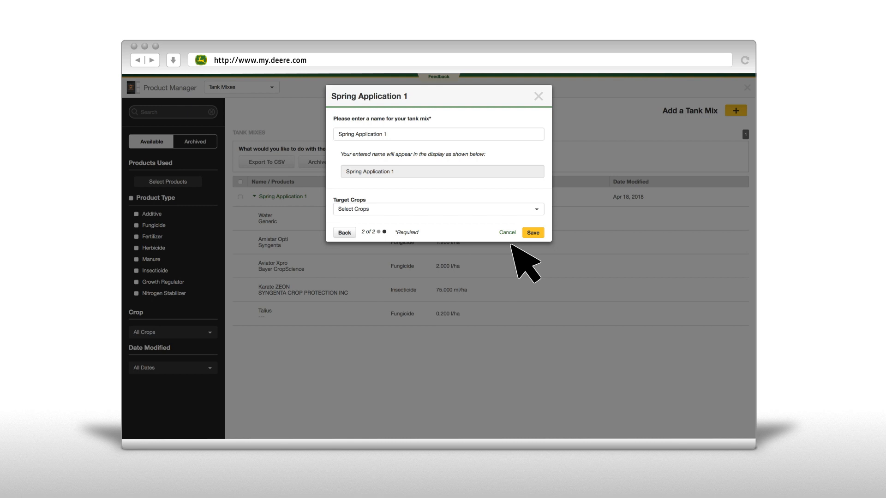
left_click(534, 232)
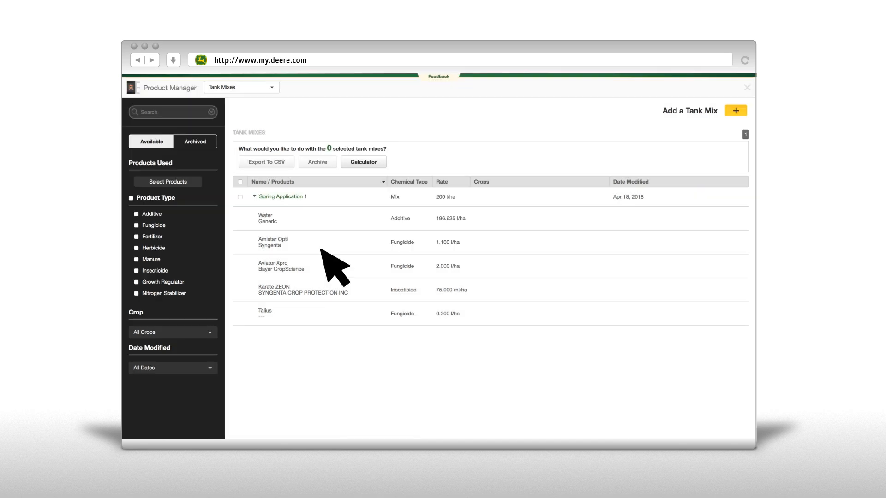
Open the calculator for the Spring Application 1 tank mix and set the tank volume to 2000 litres
left_click(241, 197)
left_click(364, 162)
left_click(418, 184)
key("BackSpace")
type("0")
type("2000")
Set the calculator's area to work to 150 hectares and open the print dialog for the calculation
left_click(423, 199)
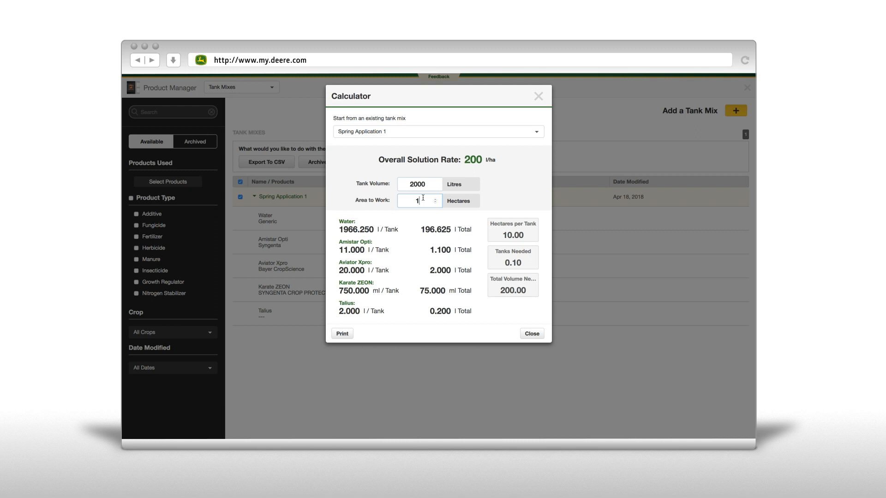
type("50")
left_click(342, 334)
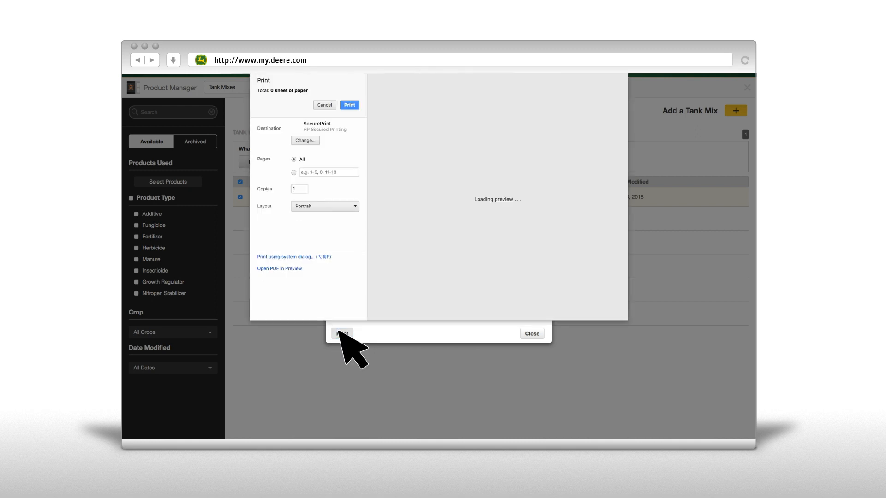